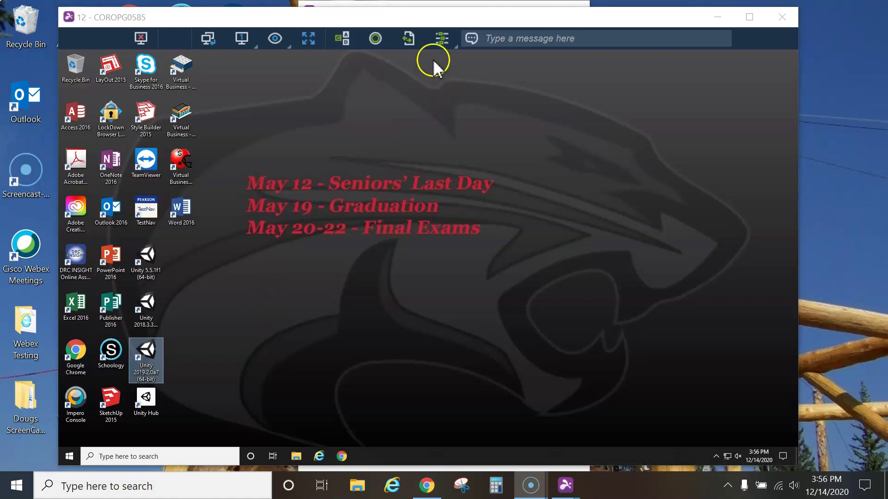
- Maximize the Splashtop remote desktop session and launch Unity Hub from its desktop icon
mouse_move(413, 19)
mouse_down()
mouse_move(447, 21)
mouse_move(405, 22)
mouse_up()
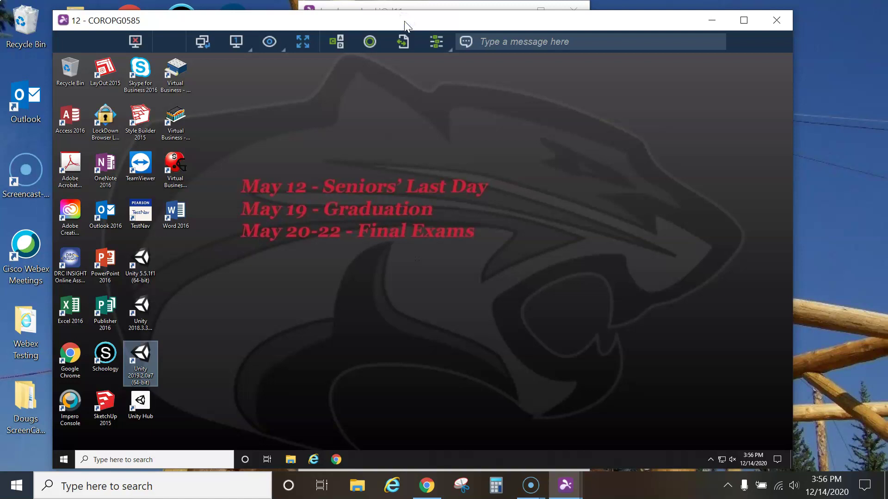
click(412, 23)
mouse_move(424, 29)
mouse_down()
mouse_move(405, 113)
mouse_move(438, 374)
mouse_move(471, 268)
mouse_move(425, 301)
mouse_move(417, 232)
mouse_move(432, 78)
mouse_move(414, 30)
mouse_up()
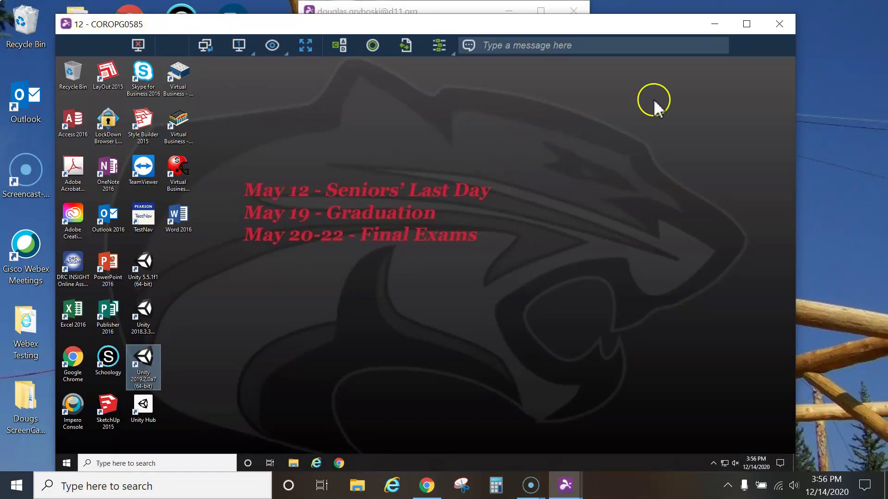
click(745, 24)
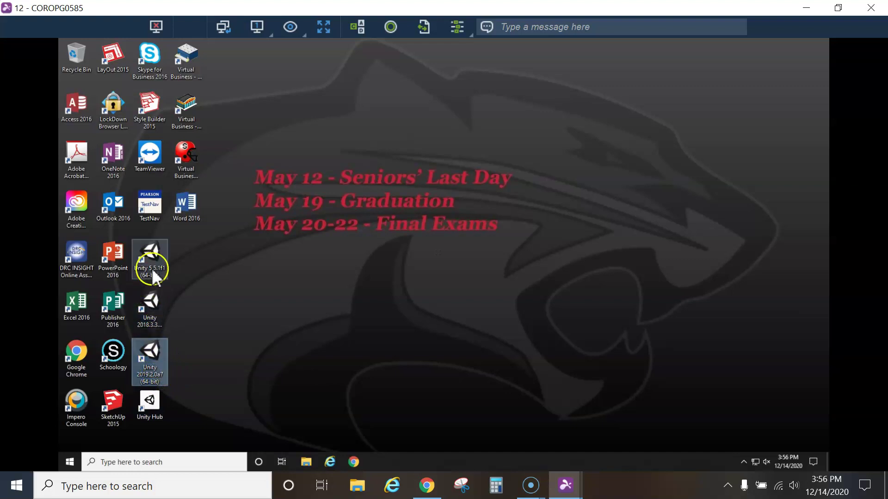
double_click(153, 372)
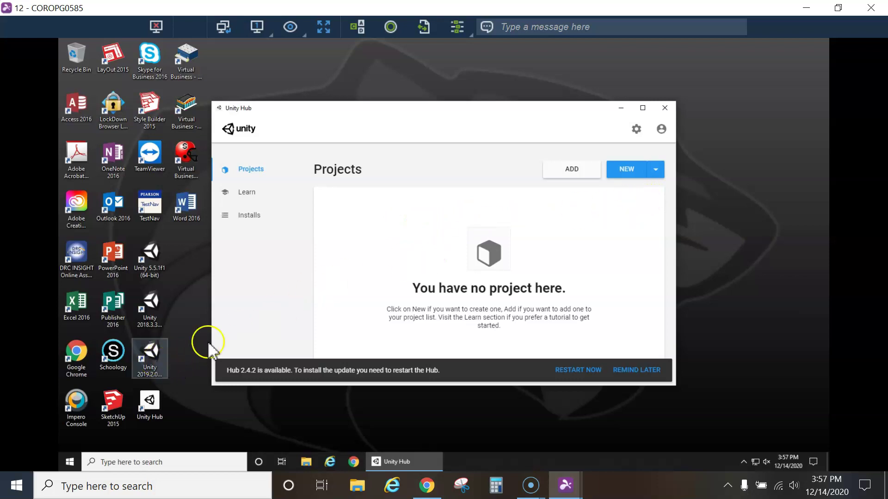
- Start a new 3D project with Unity 2019.2.0a7 and begin renaming it 'Prototype 1'
click(655, 169)
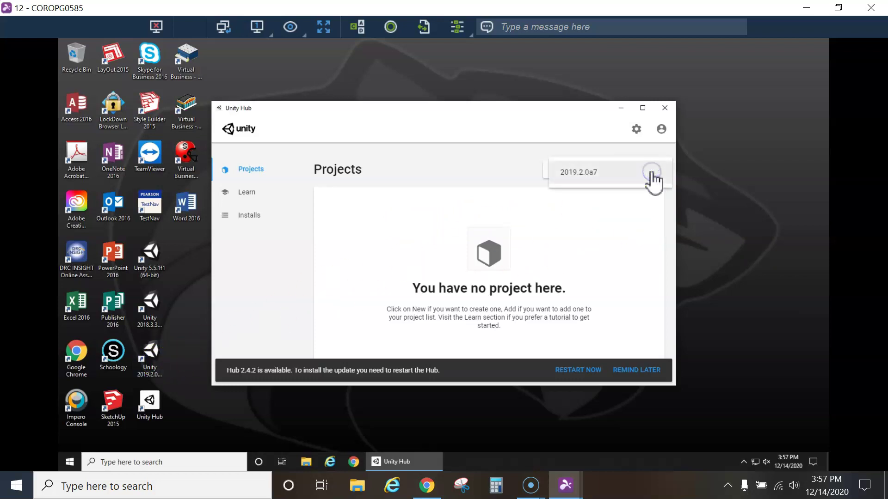
click(582, 172)
click(587, 173)
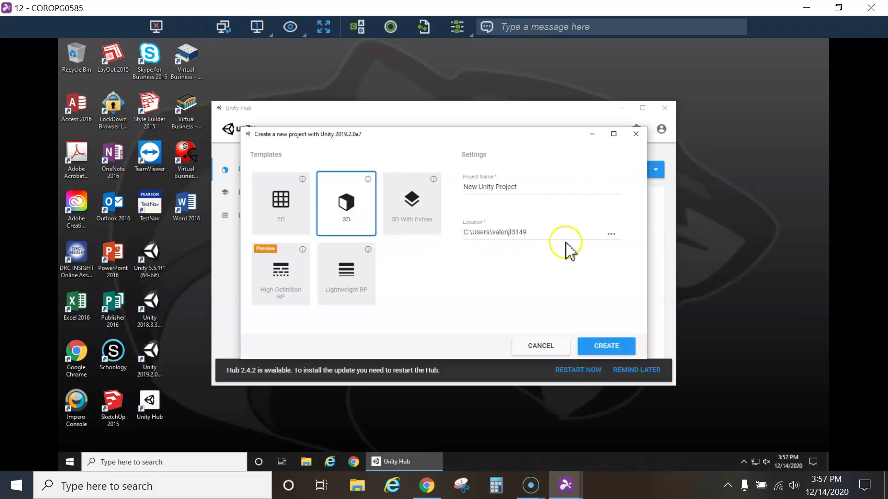
drag(544, 189, 465, 187)
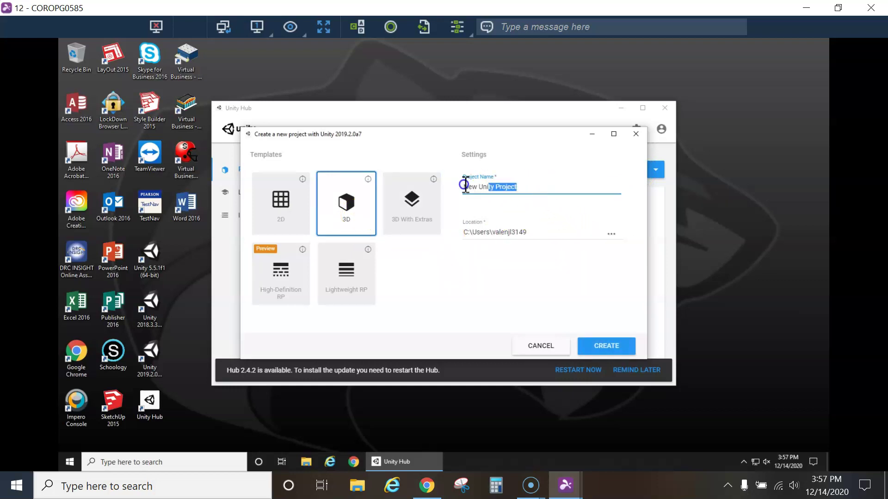
text(Prototype 1)
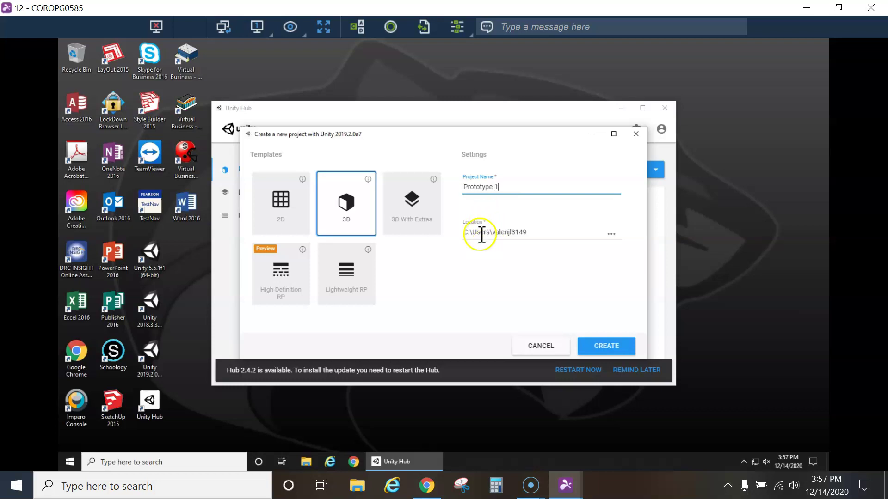
click(613, 236)
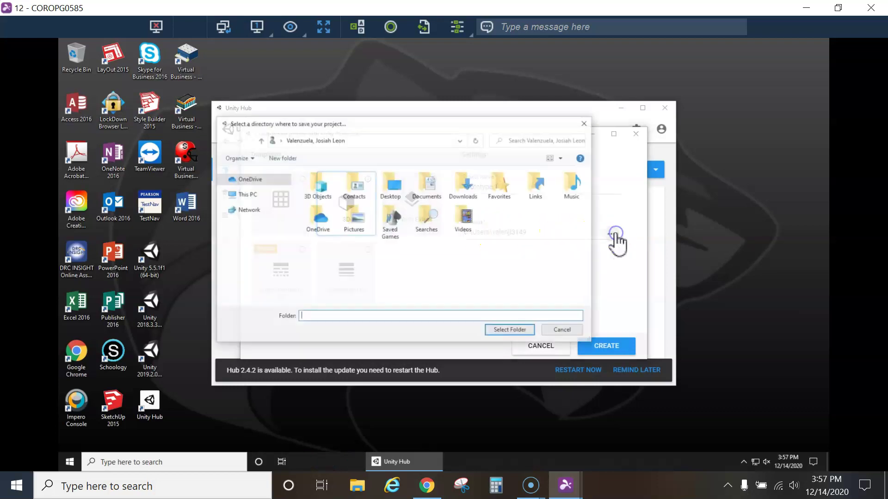
click(221, 194)
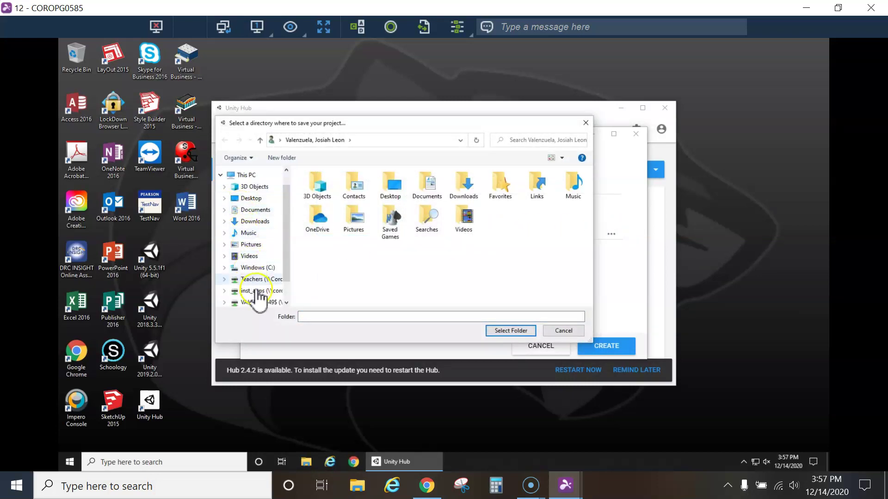
click(261, 246)
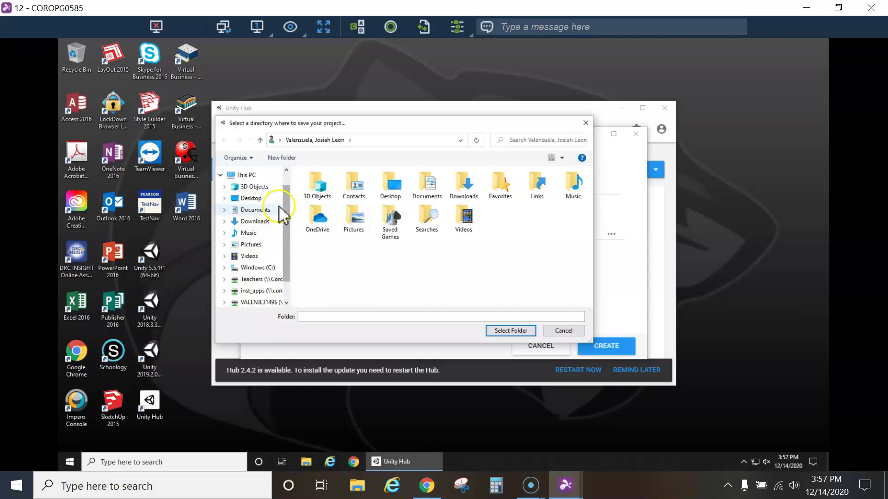
drag(287, 198, 286, 187)
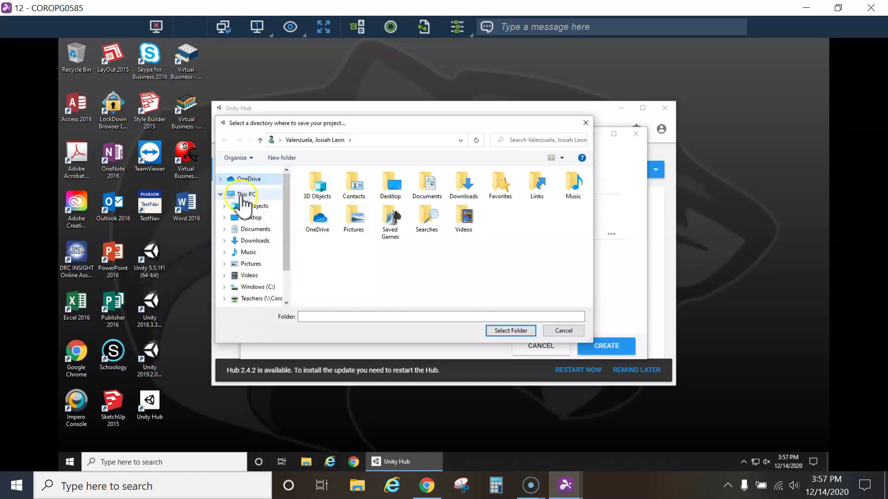
click(221, 196)
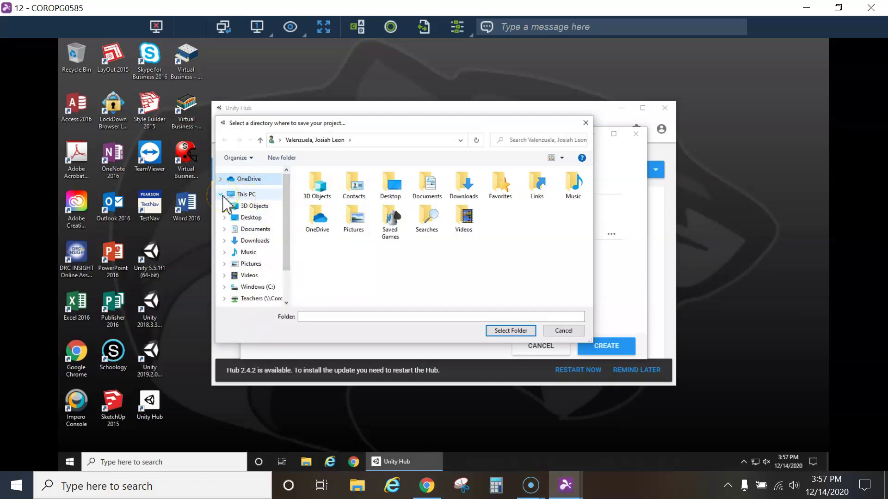
click(222, 194)
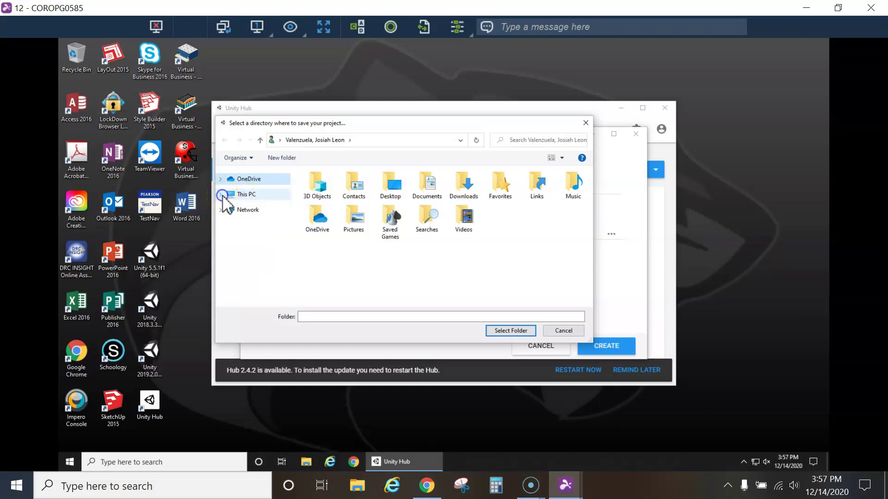
click(221, 180)
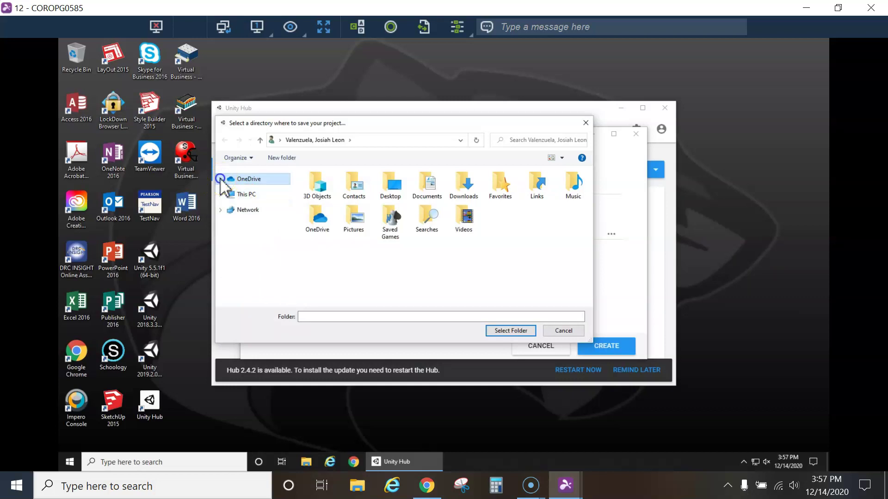
click(268, 179)
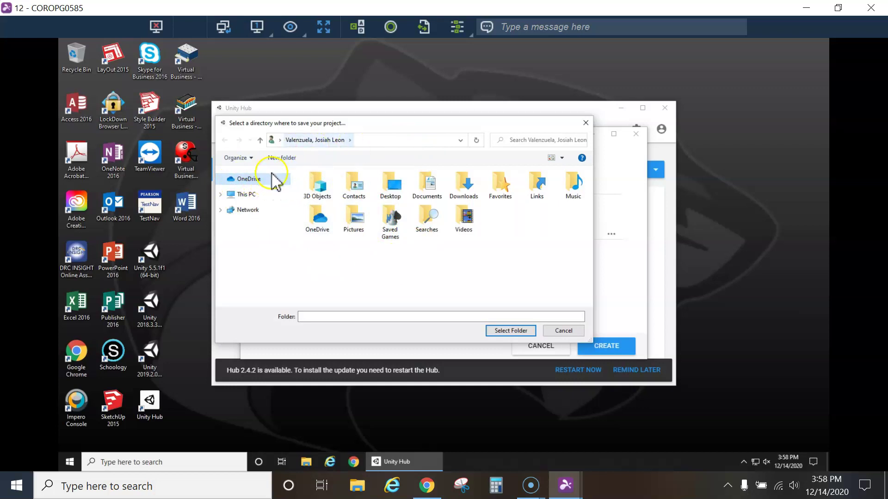
click(585, 123)
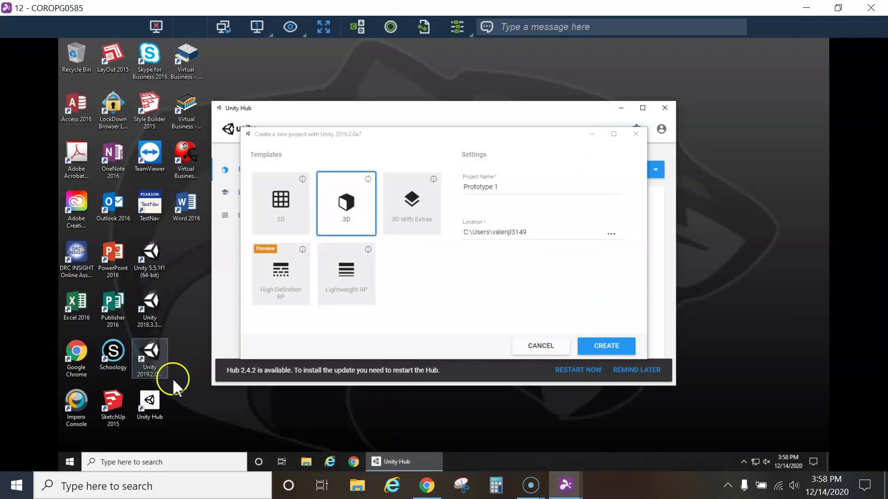
- Open the school website in full-screen Chrome, dismiss its notice, and follow the Office 365 link
double_click(81, 357)
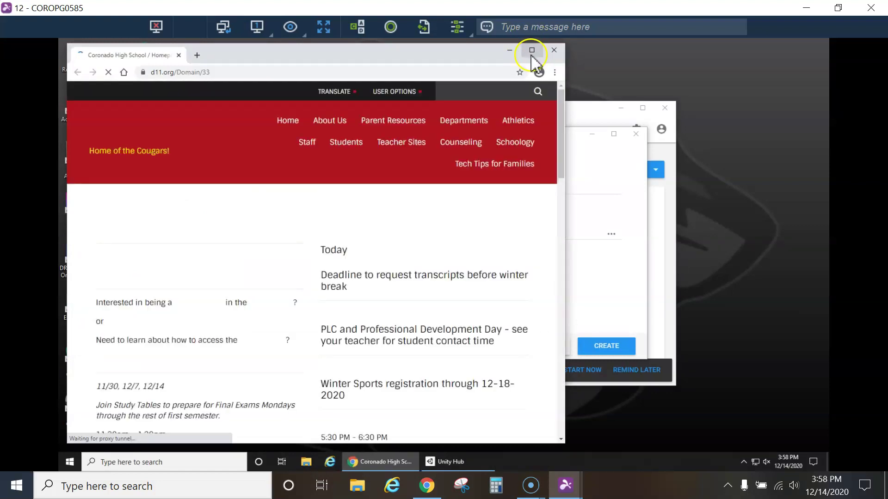
click(532, 50)
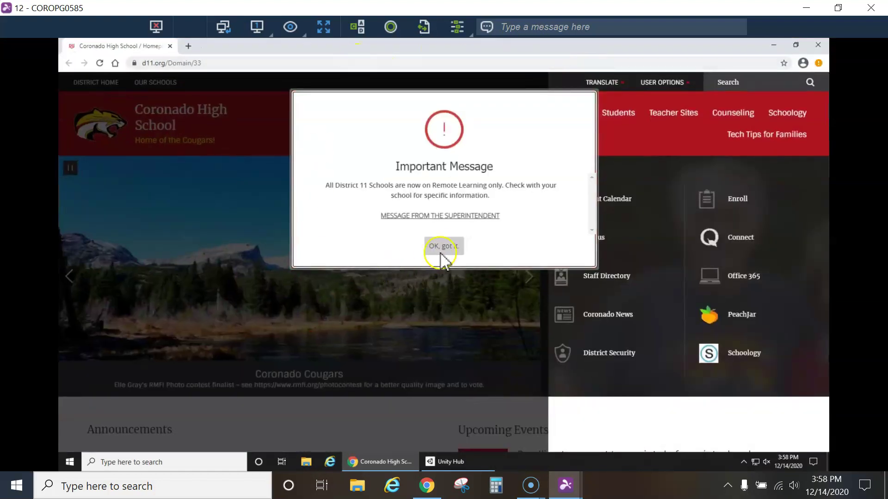
click(444, 248)
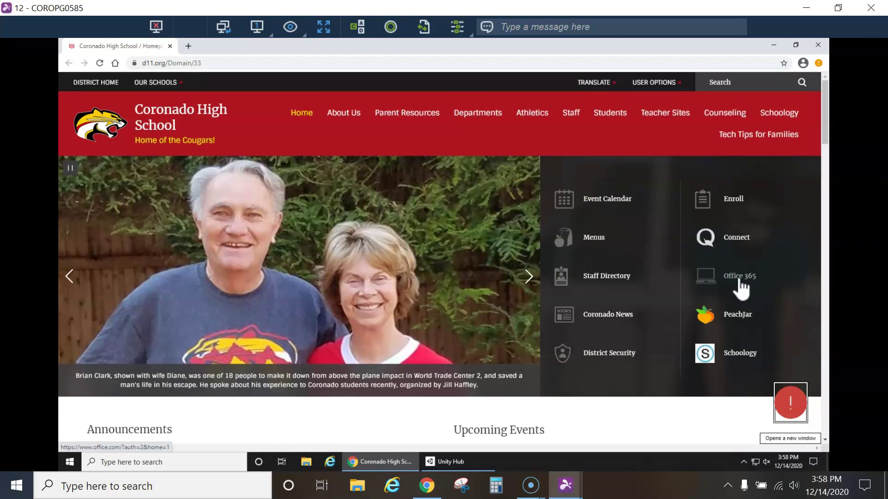
click(739, 282)
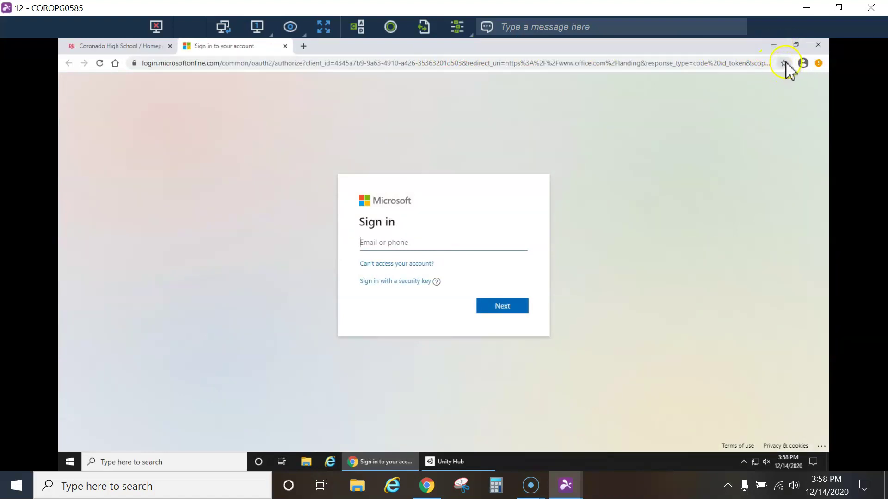
- Bookmark the Microsoft sign-in page and turn on the bookmarks bar
click(784, 63)
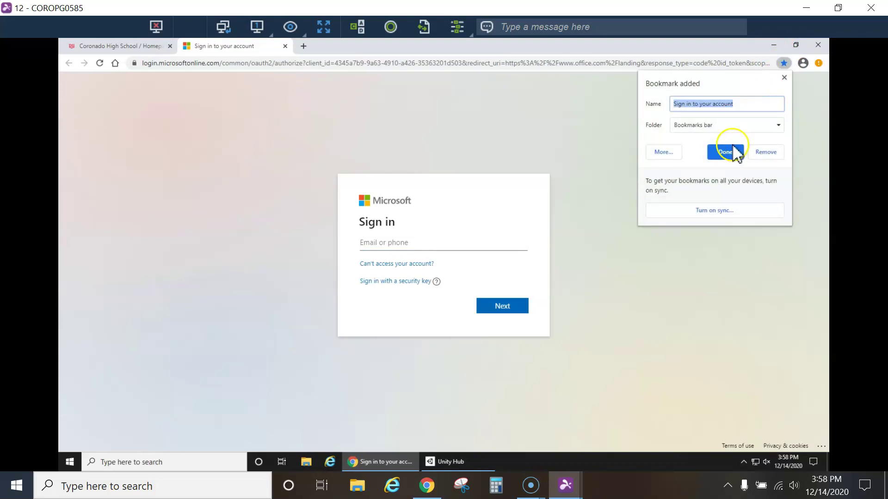
click(730, 152)
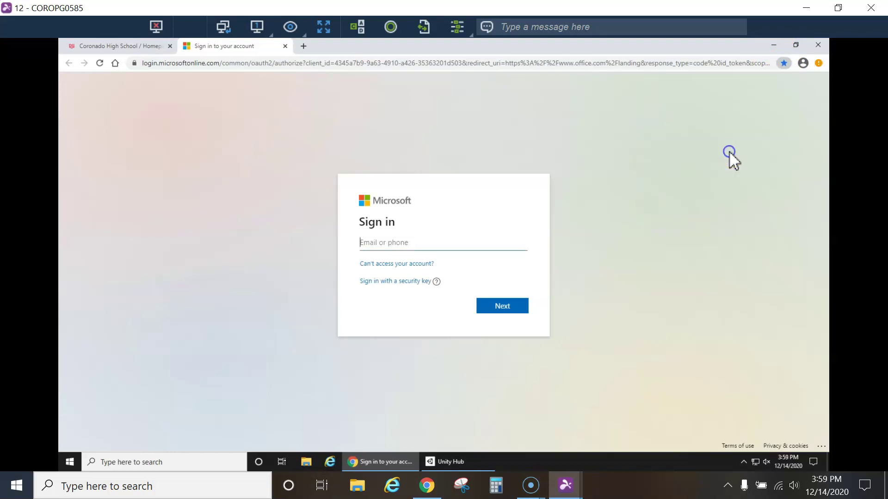
click(818, 63)
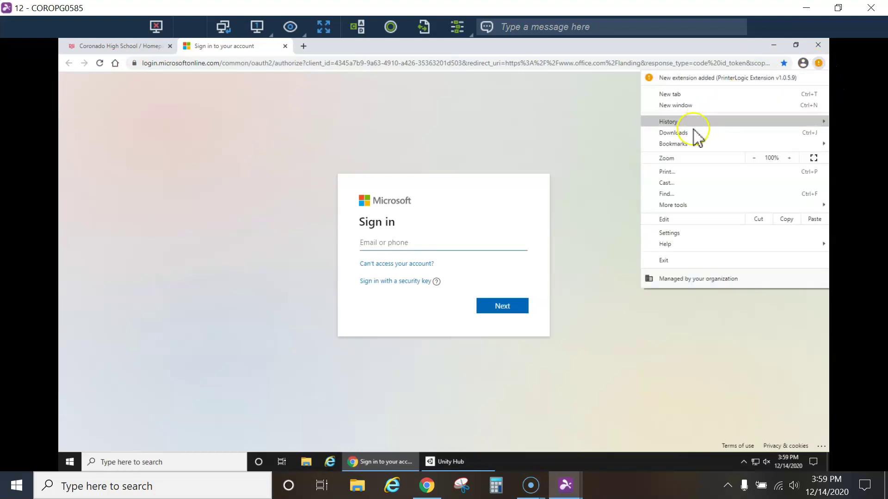
mouse_move(687, 151)
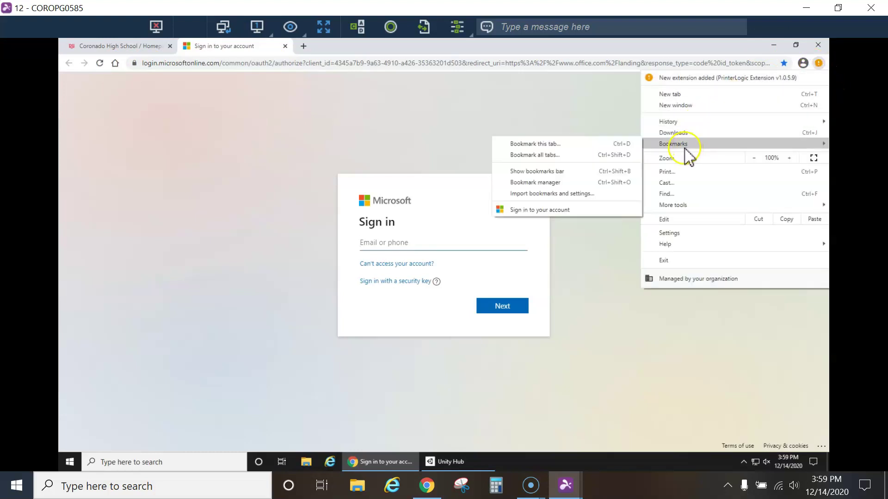
click(545, 172)
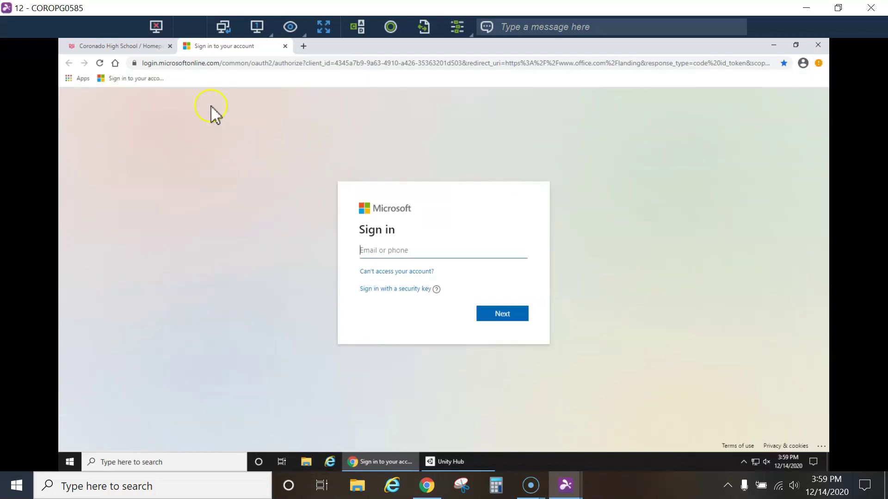
- Bookmark the sign-in page again from the other tab, then return to the sign-in tab
click(138, 46)
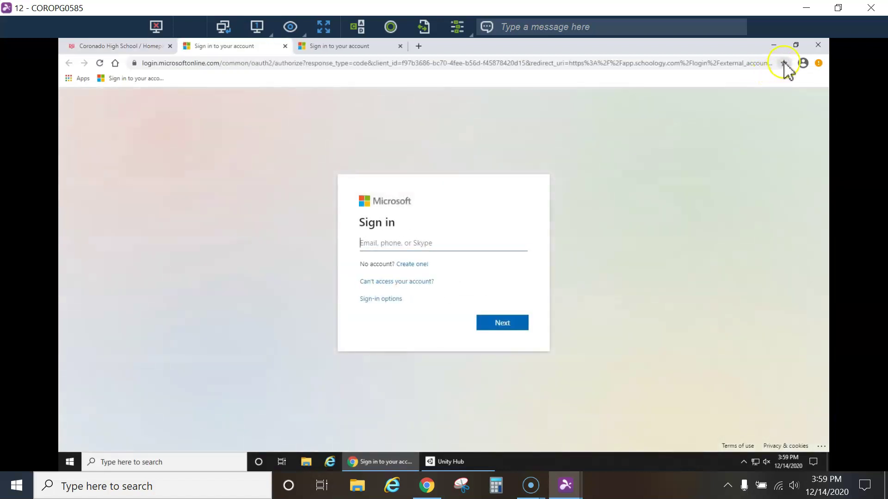
click(783, 63)
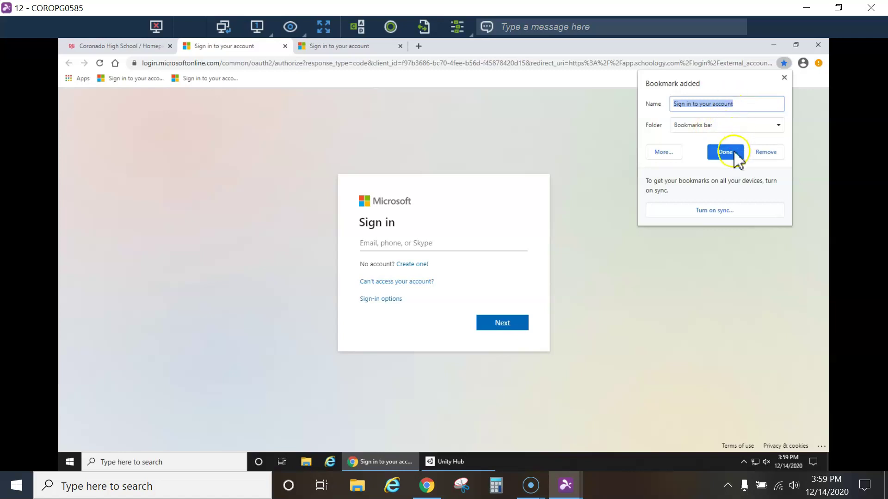
click(727, 152)
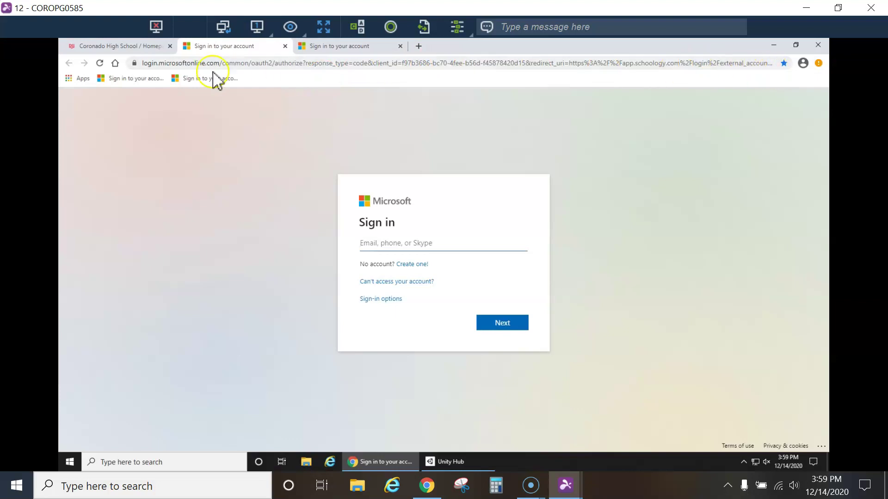
click(118, 48)
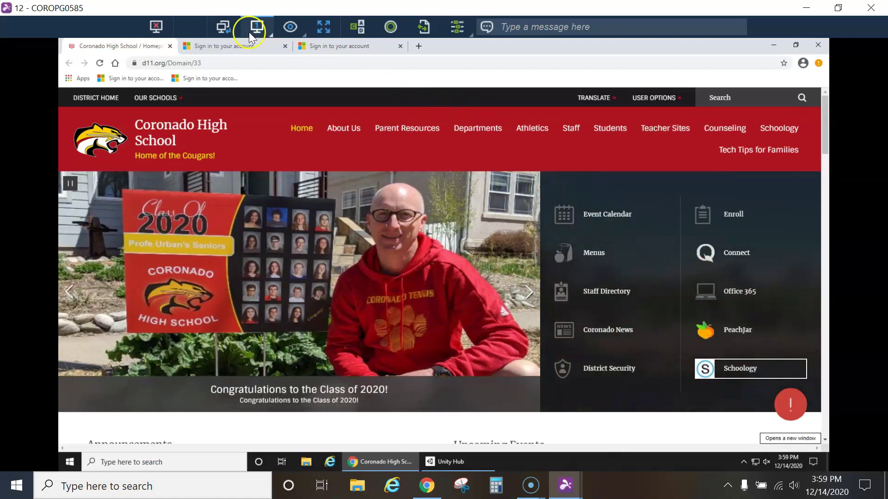
click(245, 48)
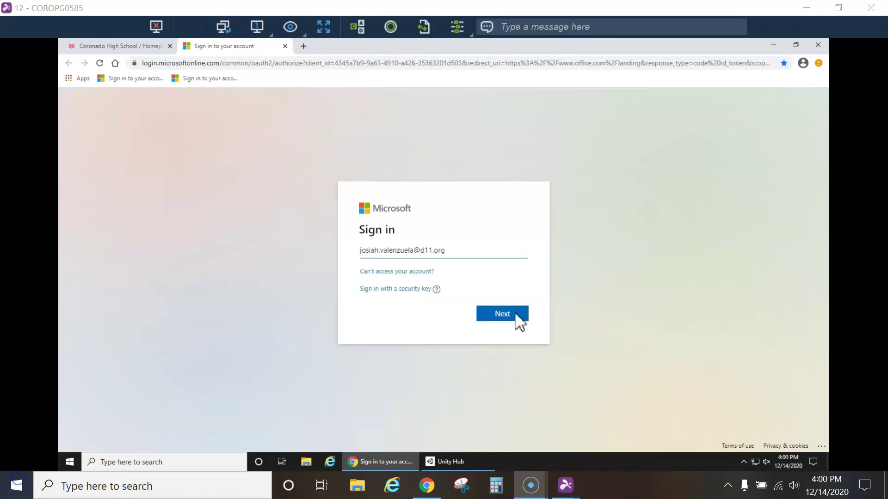
- Finish the school sign-in, check OneDrive My files for Unity Projects, and minimize Chrome
click(519, 322)
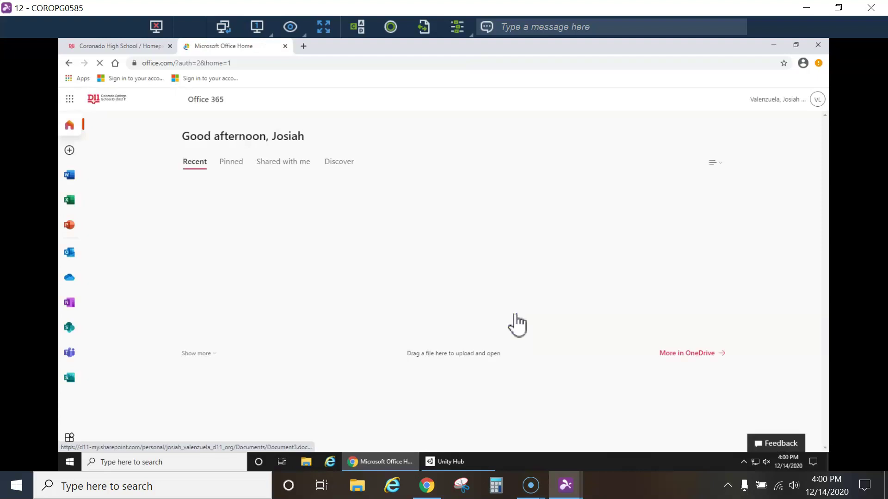
click(381, 268)
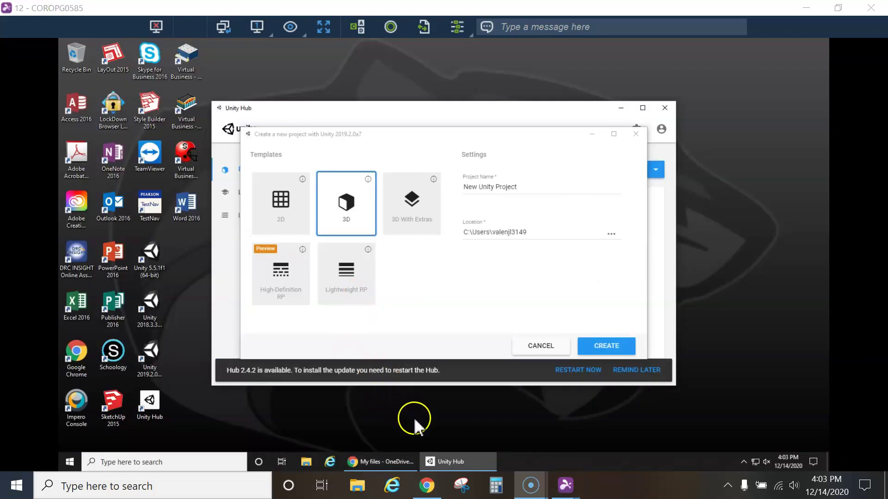
click(383, 461)
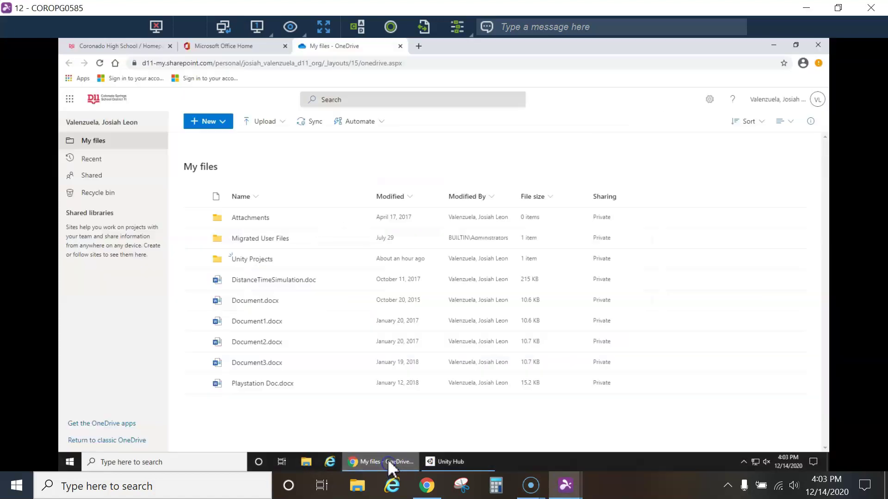
click(772, 47)
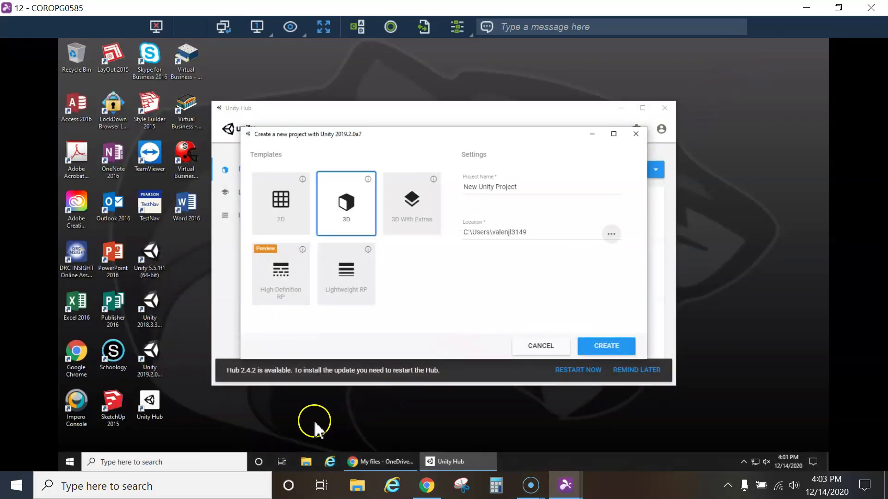
- Open the OneDrive location in File Explorer to start the Set up OneDrive sign-in
click(307, 462)
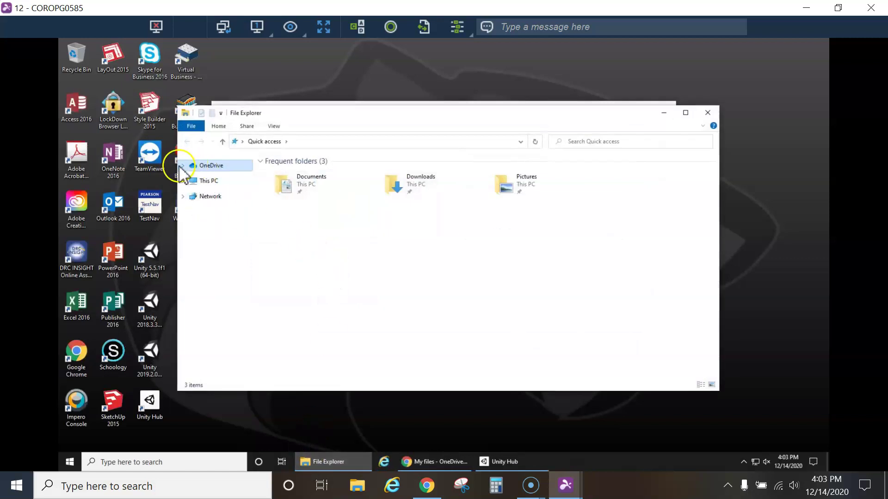
click(203, 166)
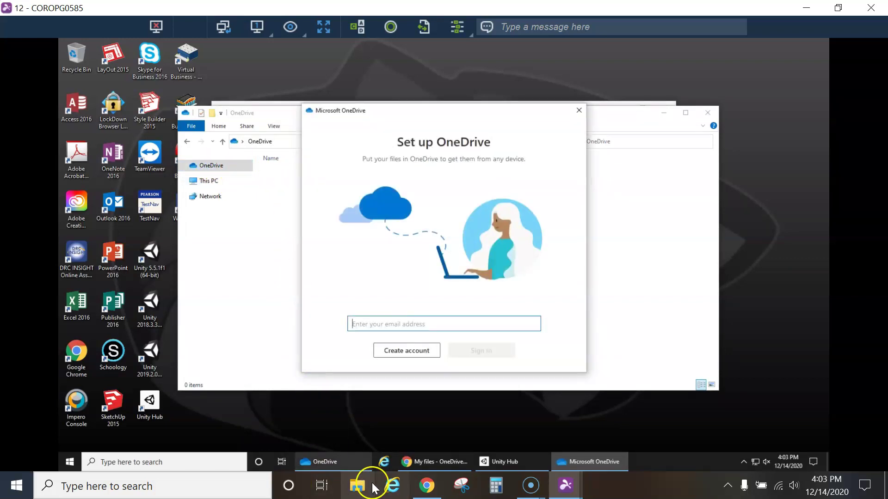
mouse_move(358, 486)
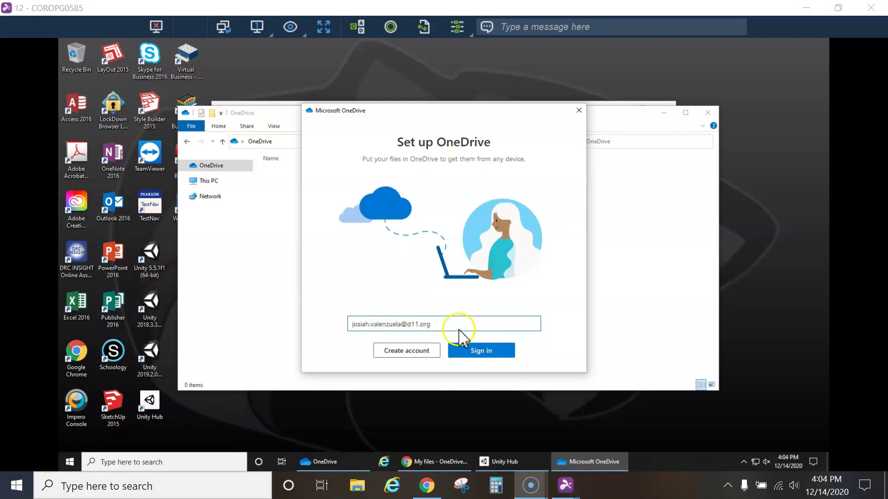
- Sign in to OneDrive, accept the default folder, skip the mobile app, and open the synced folder
click(478, 352)
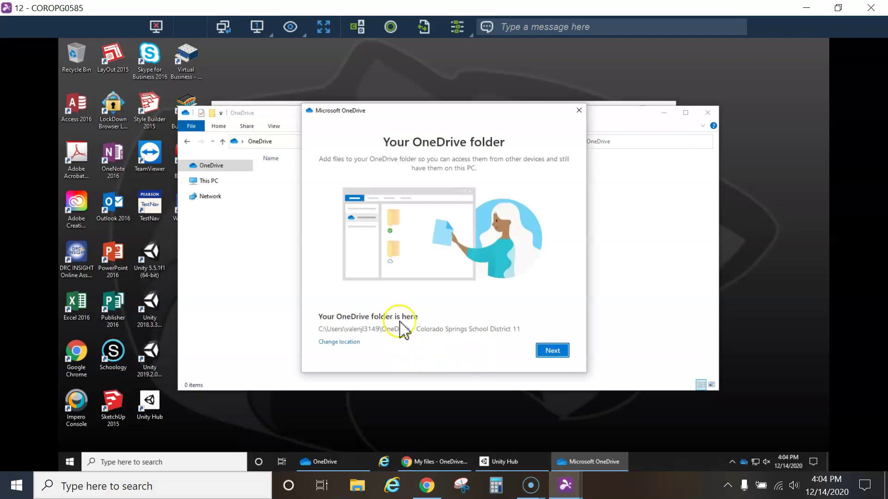
click(552, 351)
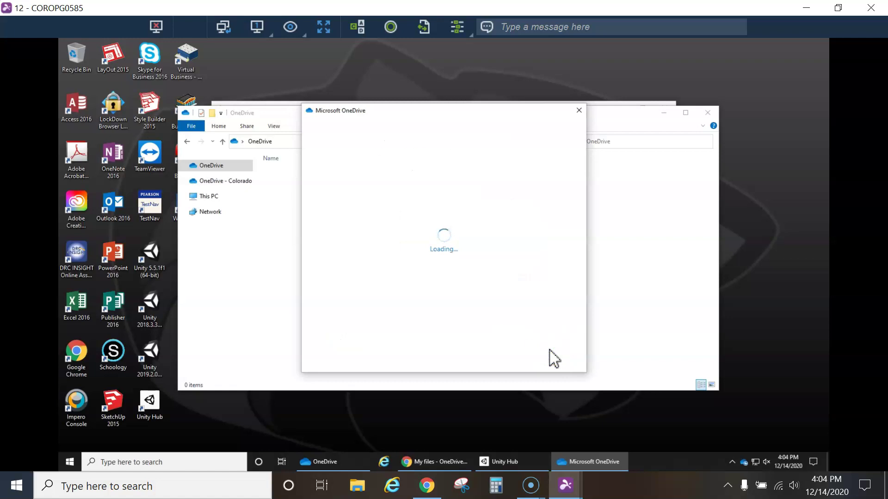
click(550, 351)
click(554, 357)
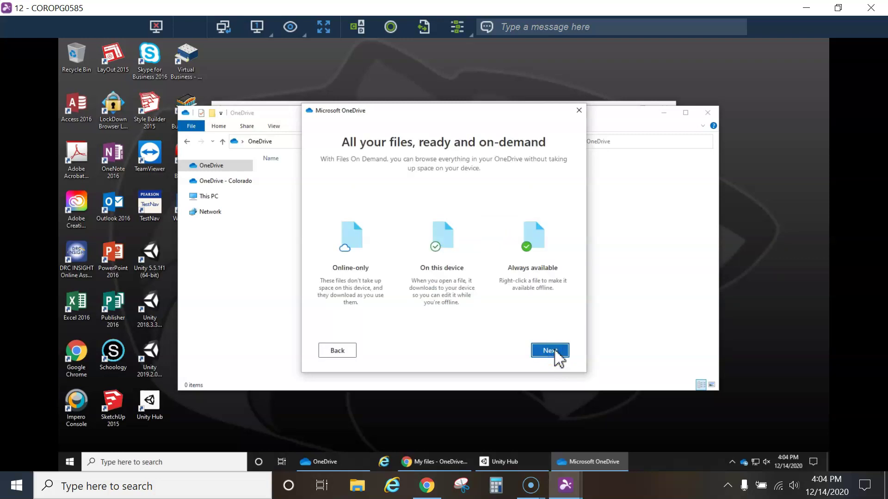
click(554, 350)
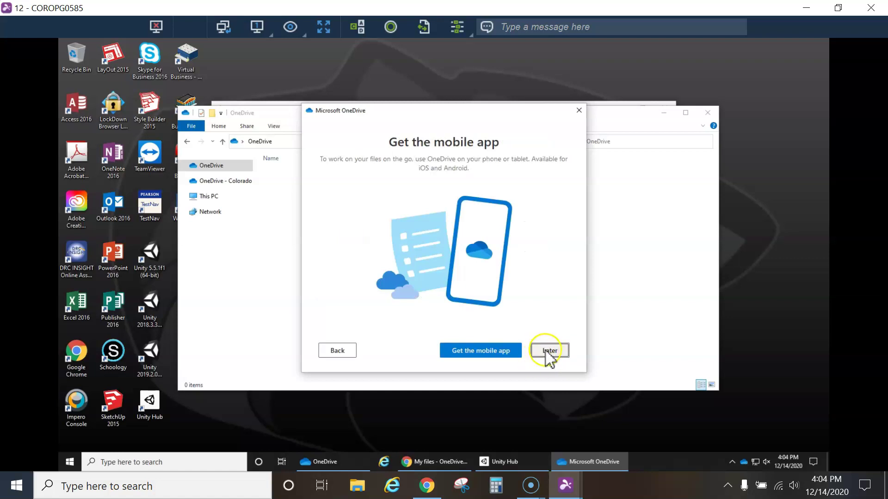
click(550, 350)
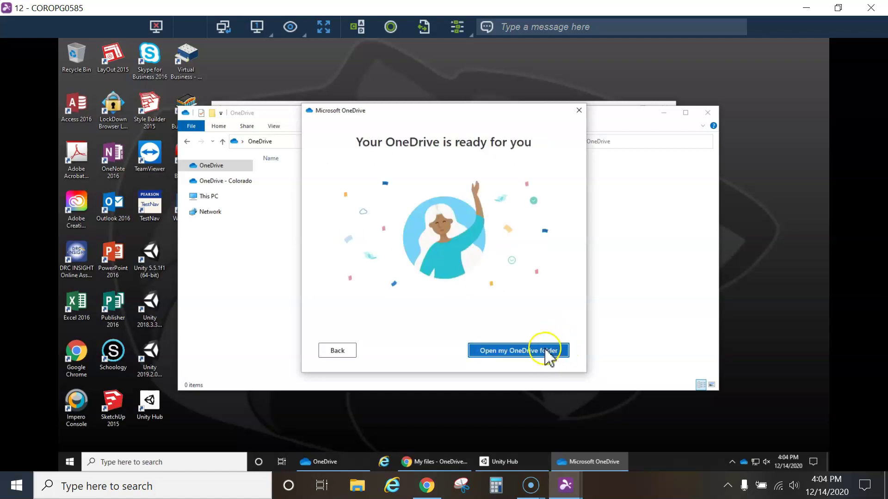
click(545, 350)
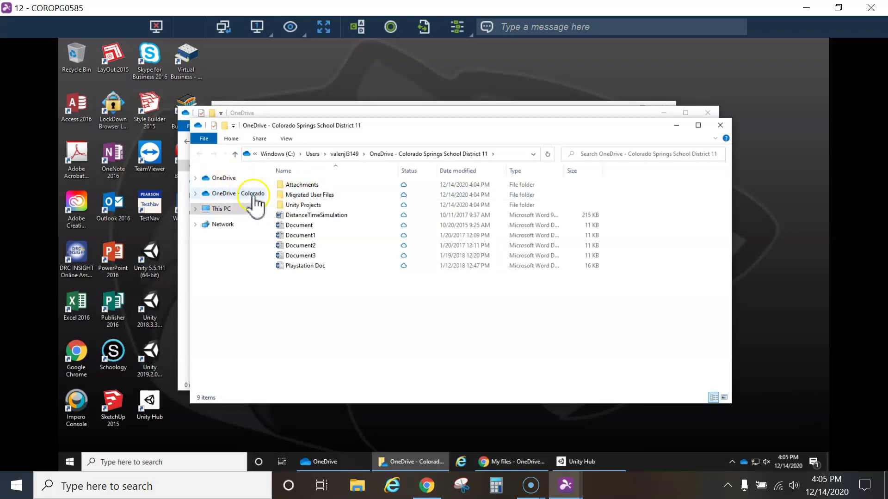
- Close both Explorer windows and browse the project location to the school OneDrive's Unity Projects folder
click(719, 126)
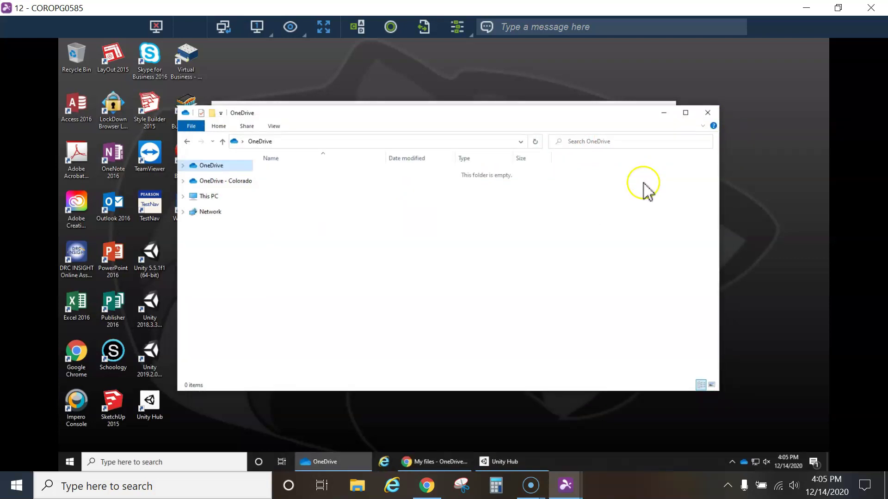
click(707, 114)
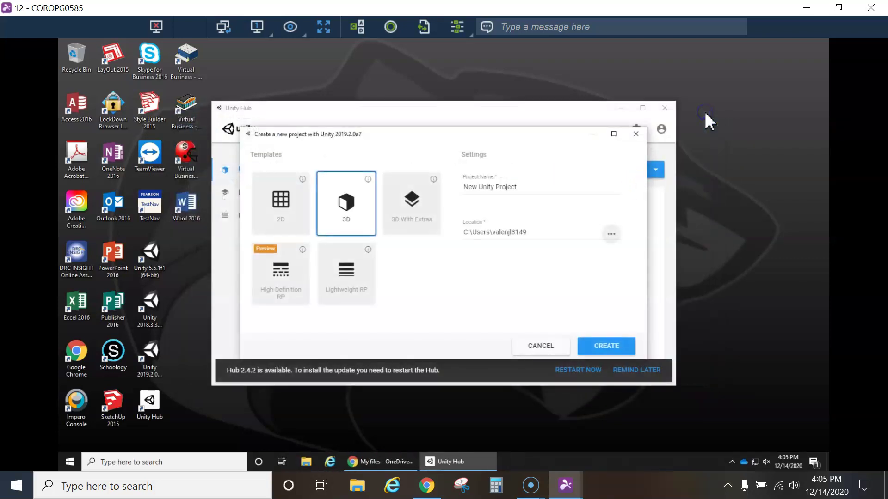
click(611, 234)
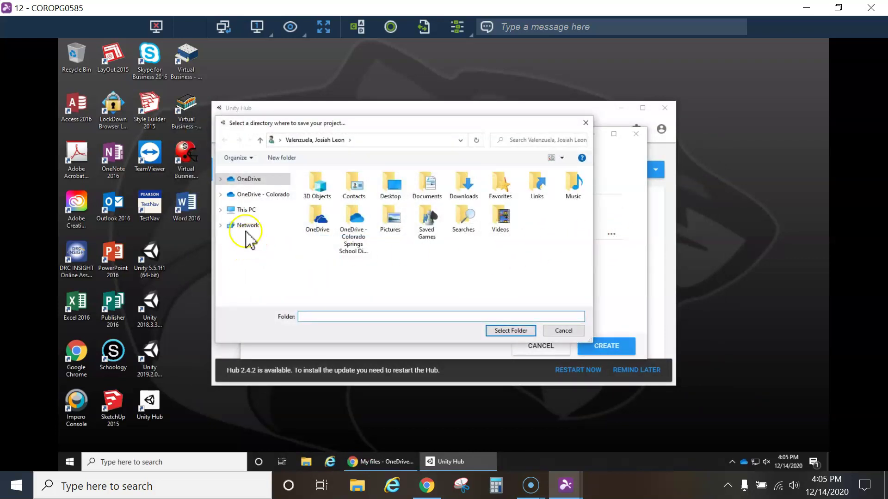
click(252, 195)
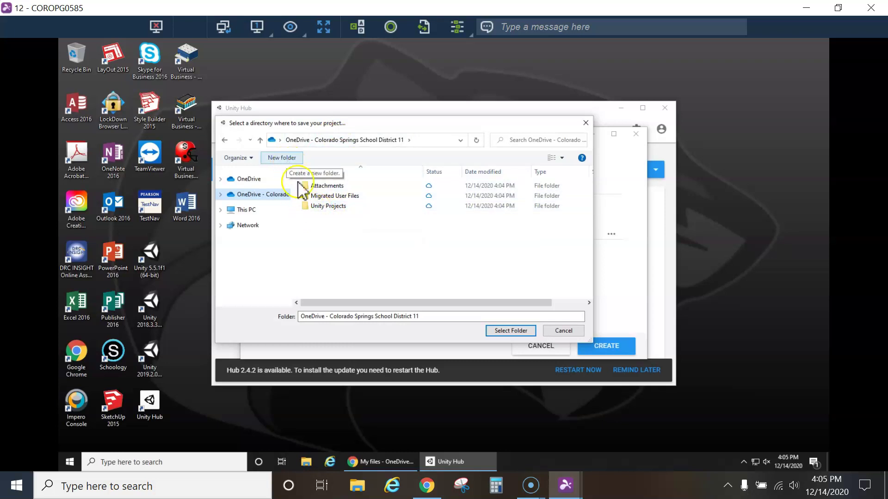
double_click(319, 206)
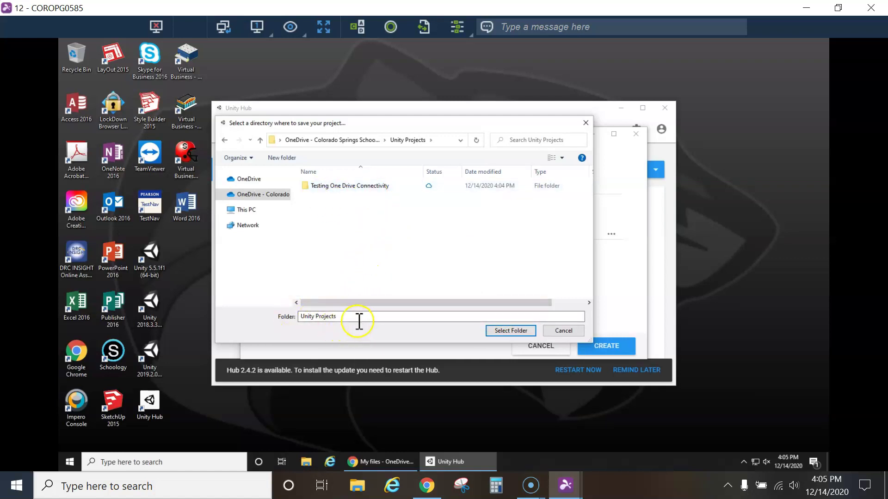
- Confirm Unity Projects as the location and select the default Project Name text for replacement
click(507, 334)
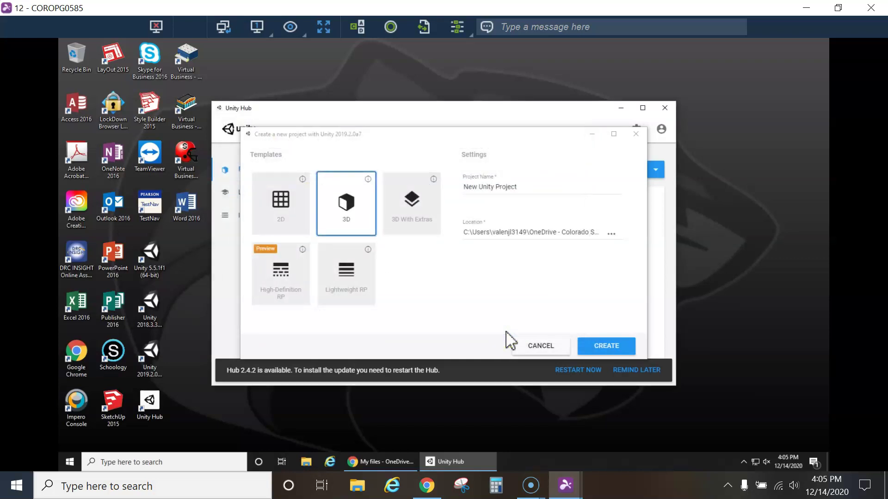
drag(527, 188, 455, 191)
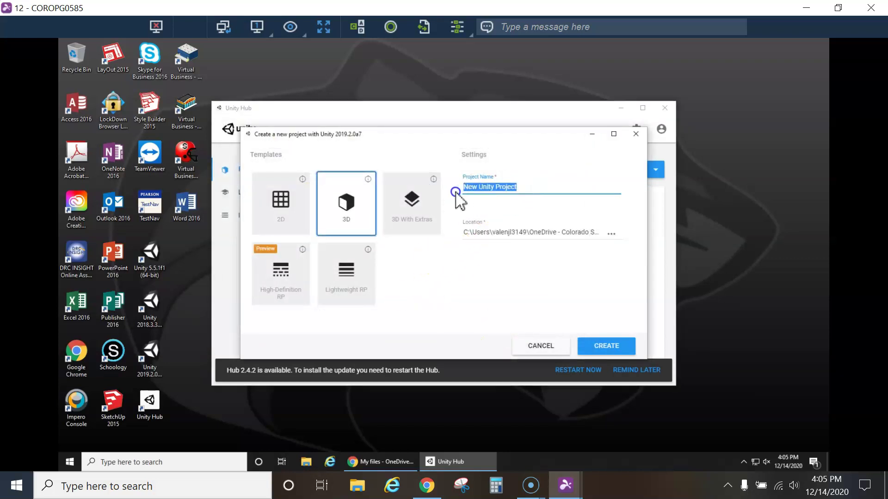